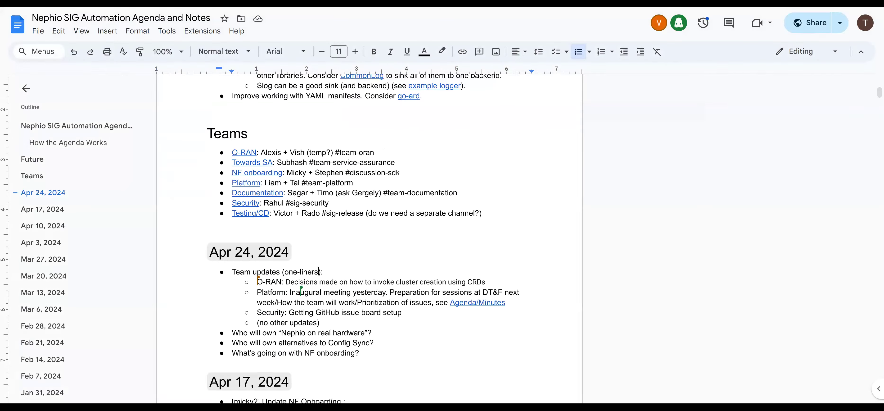
Review the O-RAN, Platform and Security team updates under Apr 24, 2024, highlighting the full list of sub-items
{"action": "scroll", "coordinate": [497, 378], "scroll_direction": "down", "scroll_amount": 2}
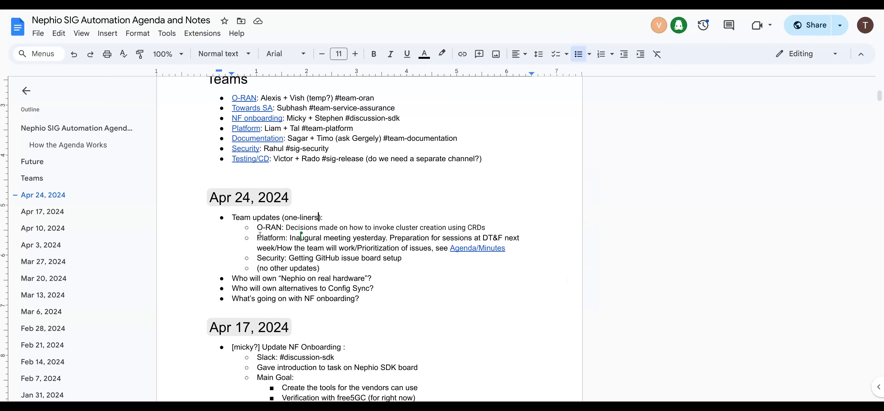
{"action": "left_click_drag", "start_coordinate": [258, 238], "coordinate": [322, 257]}
{"action": "left_click", "coordinate": [322, 256]}
{"action": "left_click_drag", "start_coordinate": [320, 268], "coordinate": [256, 223]}
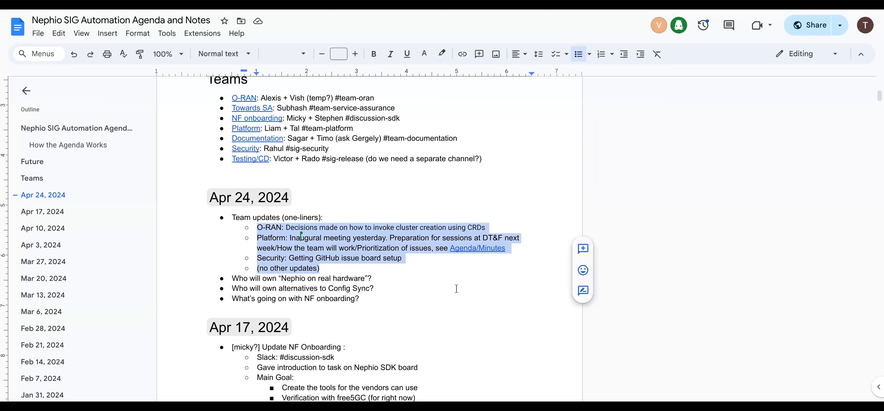
{"action": "left_click", "coordinate": [350, 276]}
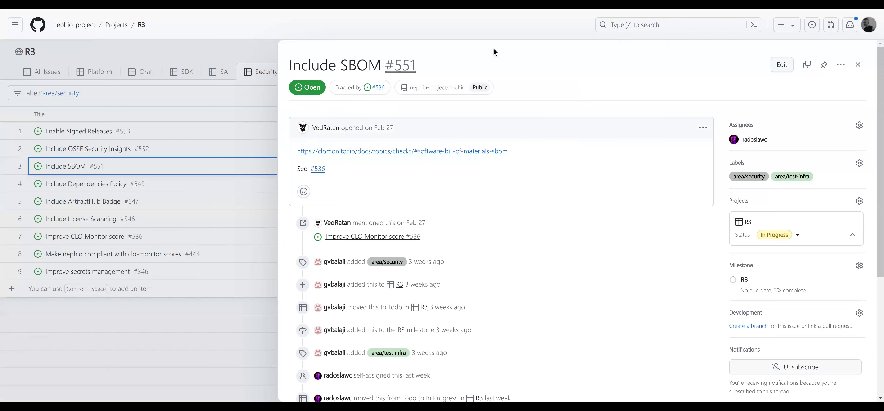
Close the Include SBOM issue and look through the issues in the R3 project's Platform view
{"action": "left_click", "coordinate": [860, 65]}
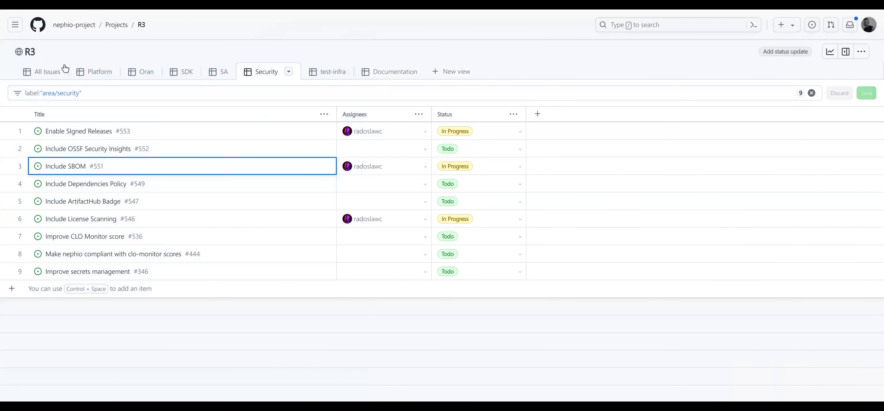
{"action": "left_click", "coordinate": [102, 71]}
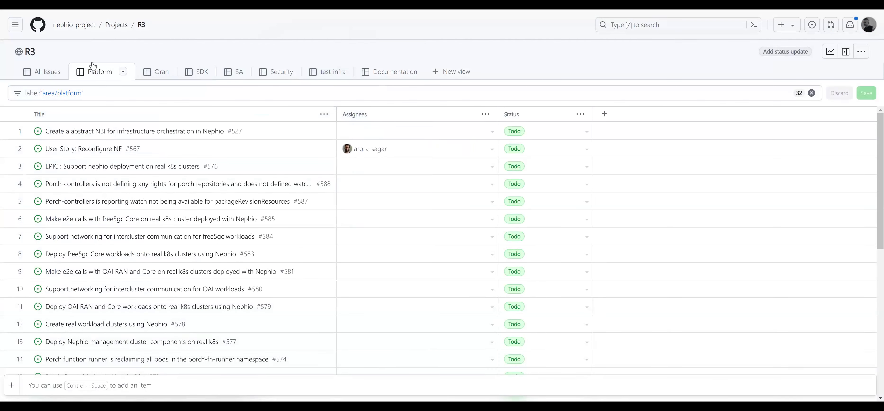
{"action": "scroll", "coordinate": [179, 149], "scroll_direction": "down", "scroll_amount": 8}
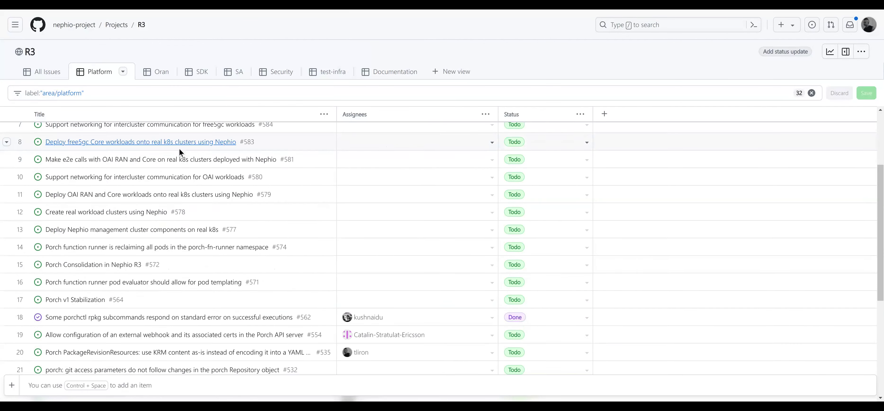
{"action": "scroll", "coordinate": [180, 151], "scroll_direction": "down", "scroll_amount": 1}
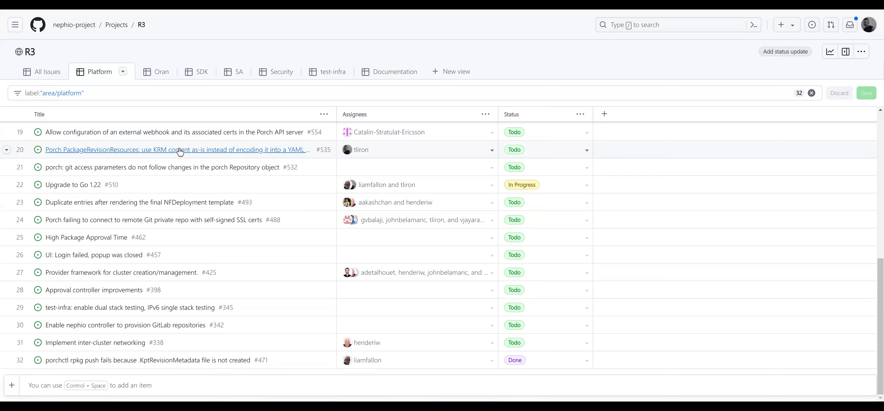
{"action": "scroll", "coordinate": [180, 151], "scroll_direction": "up", "scroll_amount": 1}
{"action": "scroll", "coordinate": [180, 151], "scroll_direction": "up", "scroll_amount": 8}
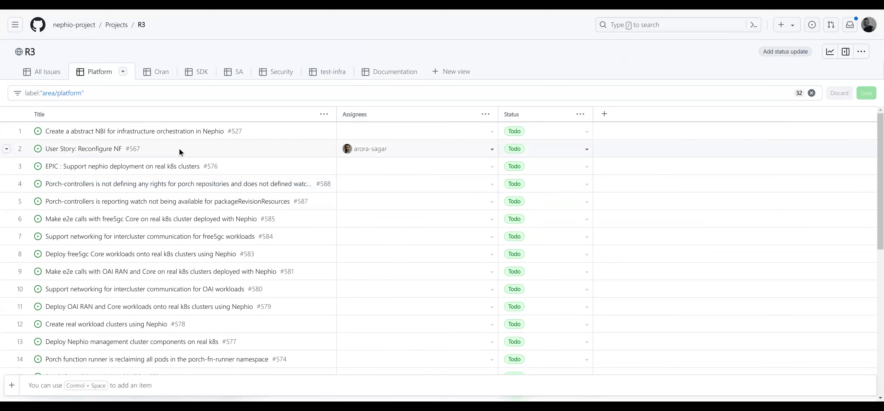
{"action": "scroll", "coordinate": [182, 158], "scroll_direction": "down", "scroll_amount": 1}
{"action": "scroll", "coordinate": [183, 155], "scroll_direction": "down", "scroll_amount": 9}
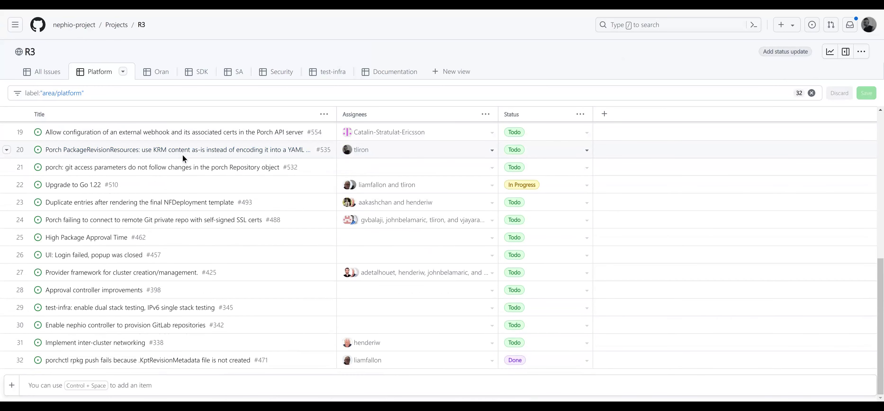
{"action": "scroll", "coordinate": [182, 157], "scroll_direction": "up", "scroll_amount": 9}
Filter the Platform view by the label "area/porch" to examine those issues, and discard the filter change
{"action": "double_click", "coordinate": [71, 93]}
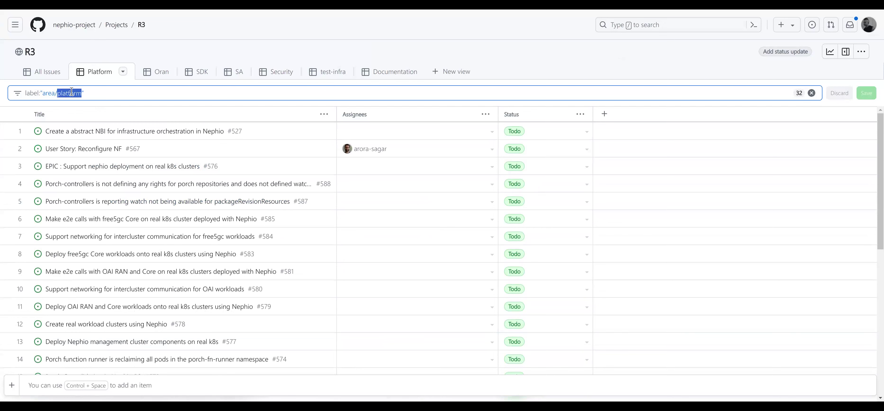
{"action": "type", "text": "porch"}
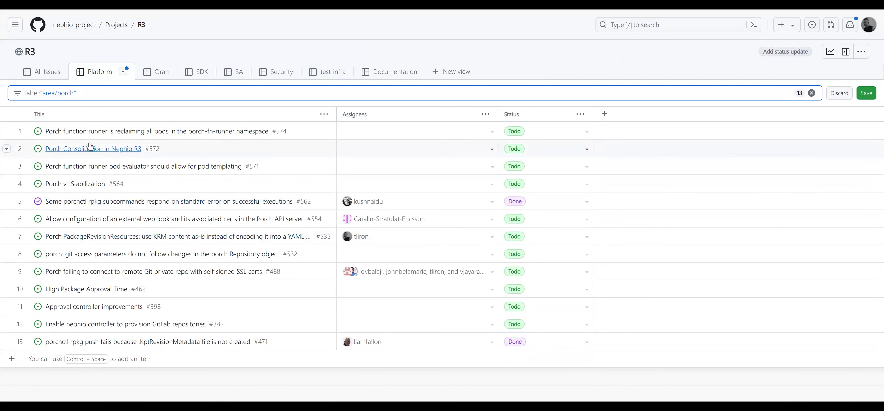
{"action": "left_click", "coordinate": [141, 103]}
{"action": "left_click", "coordinate": [134, 92]}
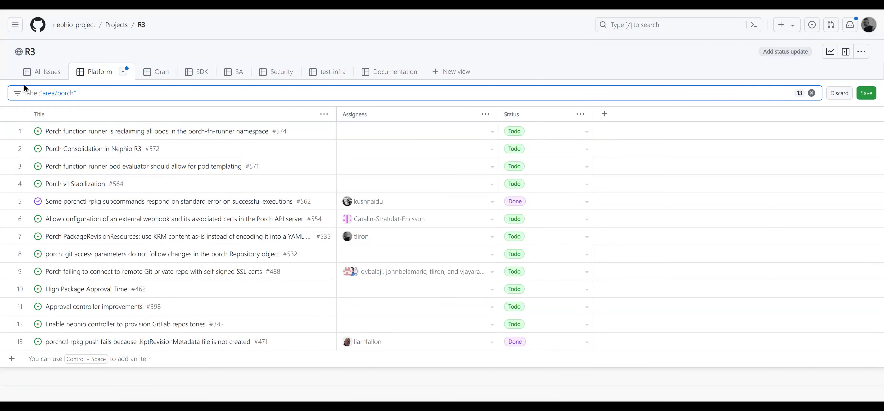
{"action": "key", "text": "Escape"}
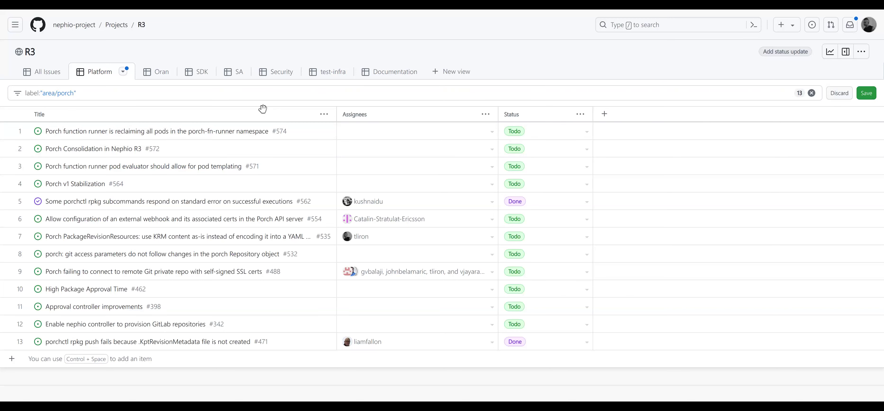
{"action": "left_click", "coordinate": [730, 89]}
{"action": "left_click", "coordinate": [842, 97]}
{"action": "left_click", "coordinate": [841, 97]}
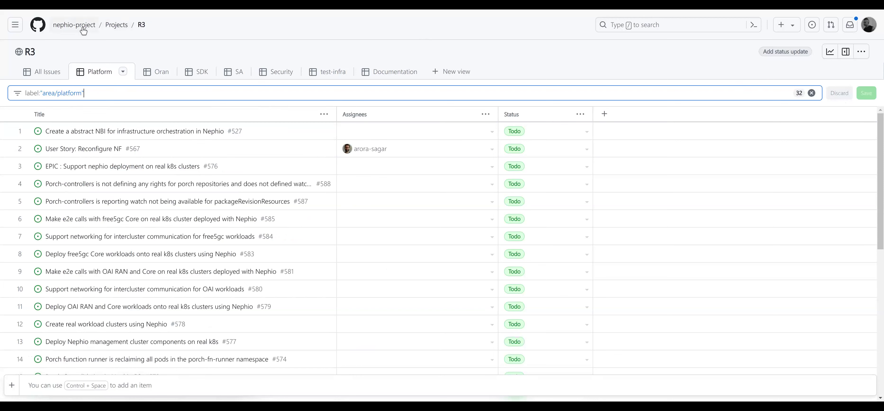
Open the issue list of the nephio repository in the nephio-project organization
{"action": "left_click", "coordinate": [66, 27]}
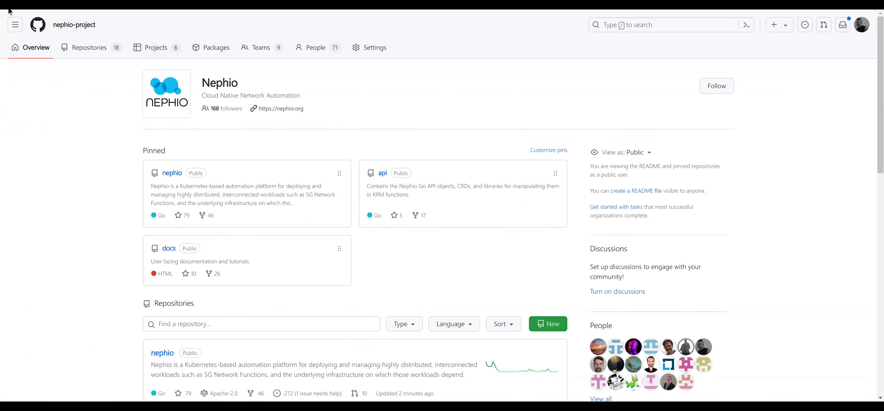
{"action": "key", "text": "alt+Left"}
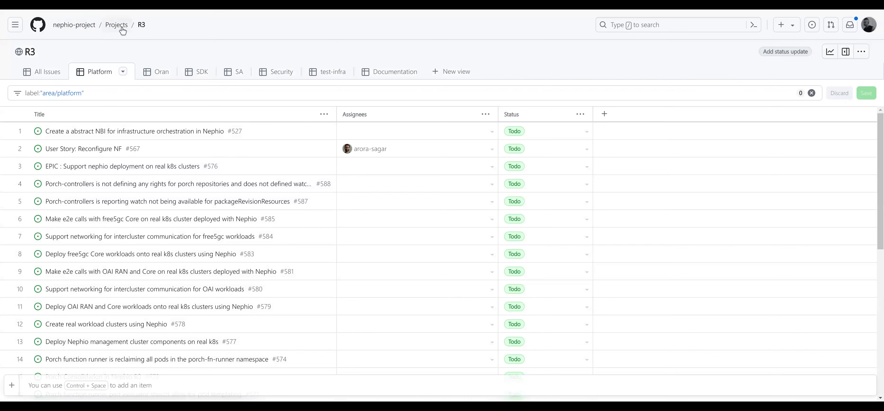
{"action": "left_click", "coordinate": [80, 29]}
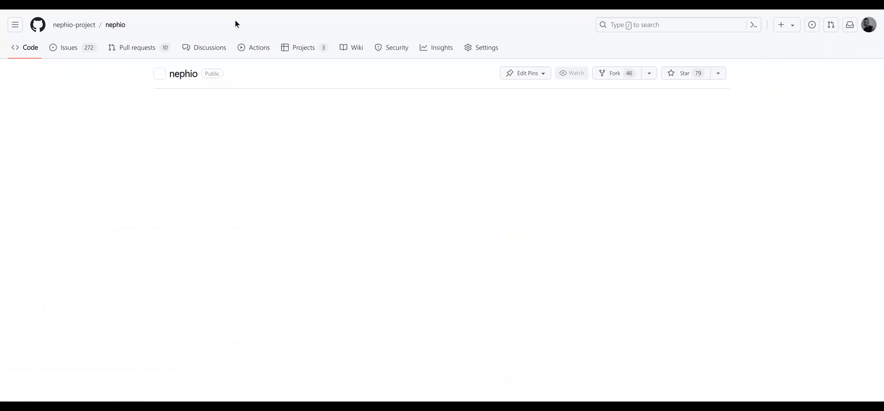
{"action": "left_click", "coordinate": [77, 47]}
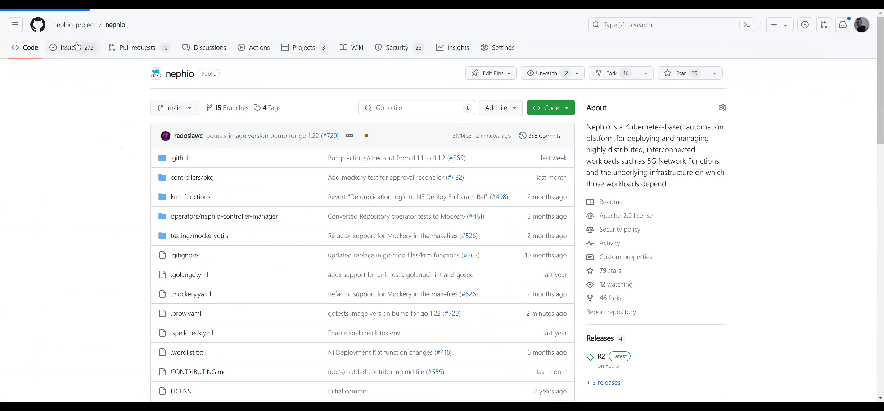
Search the repository's issues with label:area/porch and look through the first page of results
{"action": "left_click", "coordinate": [259, 77]}
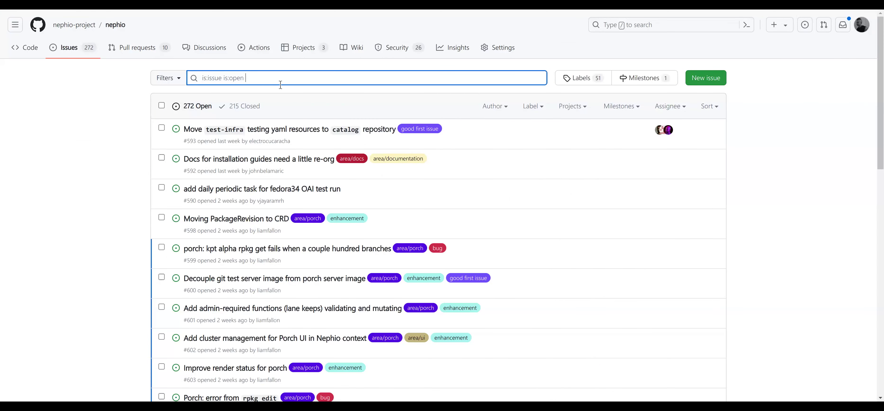
{"action": "type", "text": "area"}
{"action": "key", "text": "ctrl+a"}
{"action": "type", "text": "label:/are"}
{"action": "key", "text": "BackSpace"}
{"action": "key", "text": "BackSpace"}
{"action": "key", "text": "BackSpace"}
{"action": "key", "text": "BackSpace"}
{"action": "type", "text": "area/porch"}
{"action": "key", "text": "Return"}
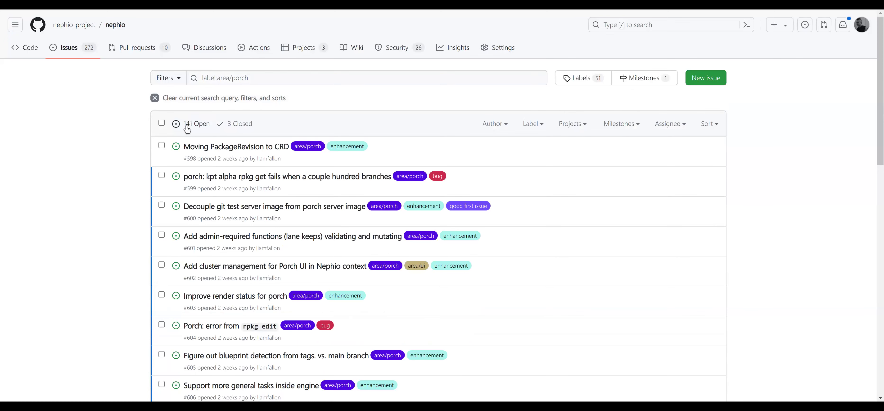
{"action": "scroll", "coordinate": [187, 128], "scroll_direction": "down", "scroll_amount": 8}
{"action": "scroll", "coordinate": [187, 129], "scroll_direction": "down", "scroll_amount": 8}
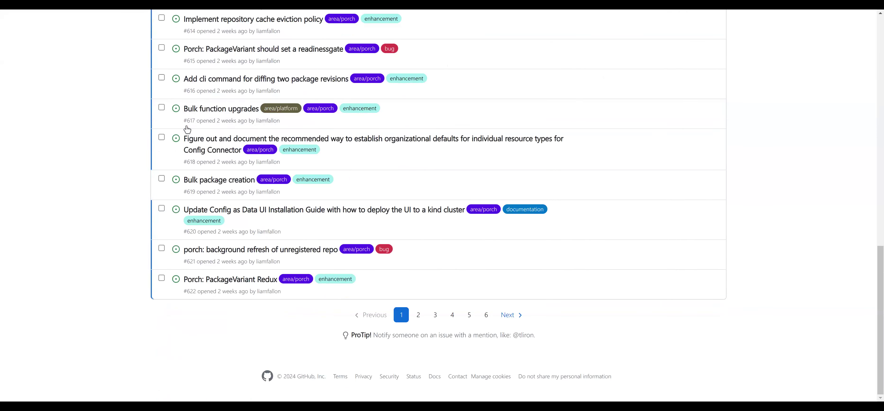
{"action": "scroll", "coordinate": [186, 125], "scroll_direction": "up", "scroll_amount": 16}
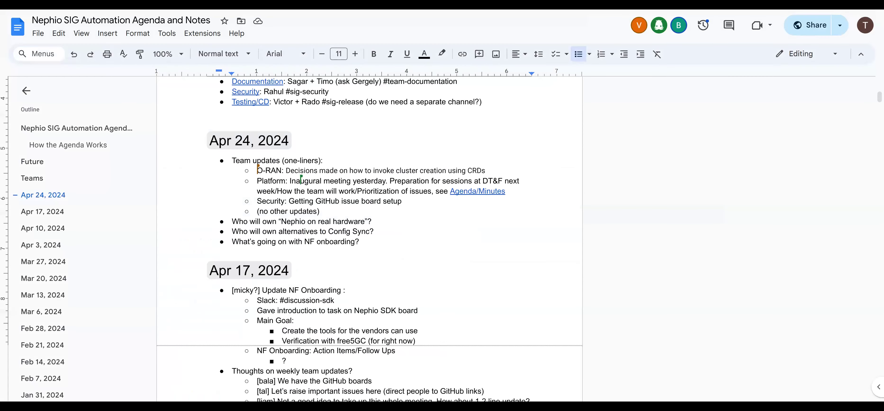
Highlight the two Apr 24 agenda questions about who will own "Nephio on real hardware" and alternatives to Config Sync
{"action": "left_click_drag", "start_coordinate": [372, 221], "coordinate": [198, 216]}
{"action": "left_click_drag", "start_coordinate": [374, 231], "coordinate": [233, 219]}
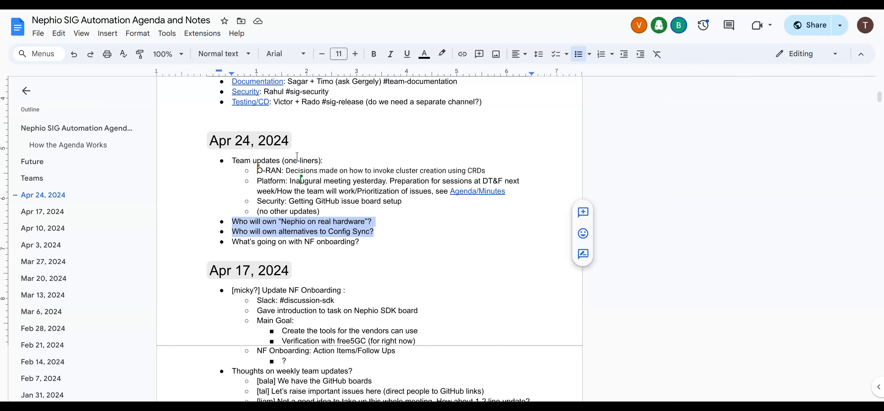
Make the team names O-RAN, Platform and Security bold in the Apr 24, 2024 team updates
{"action": "left_click", "coordinate": [282, 170]}
{"action": "key", "text": "shift+Home"}
{"action": "key", "text": "ctrl+b"}
{"action": "key", "text": "Down"}
{"action": "key", "text": "shift+Home"}
{"action": "key", "text": "ctrl+b"}
{"action": "key", "text": "Down"}
{"action": "key", "text": "shift+Home"}
{"action": "key", "text": "ctrl+b"}
{"action": "key", "text": "Down"}
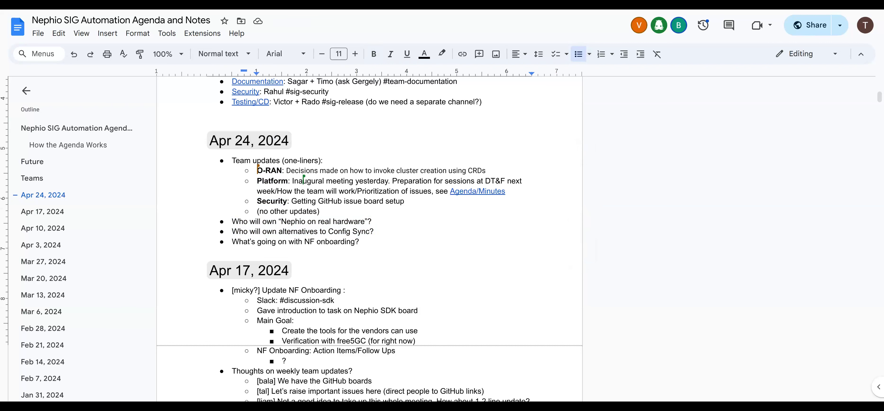
Insert a date heading above the Apr 24, 2024 section and set its date to May 1, 2024
{"action": "left_click", "coordinate": [346, 133]}
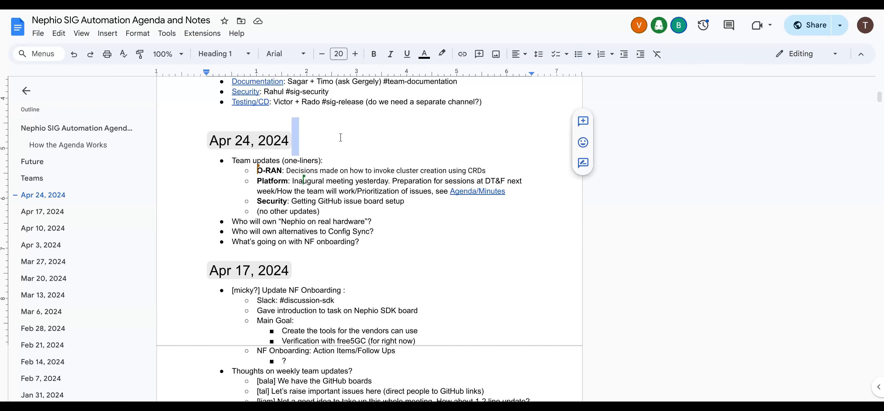
{"action": "key", "text": "Escape"}
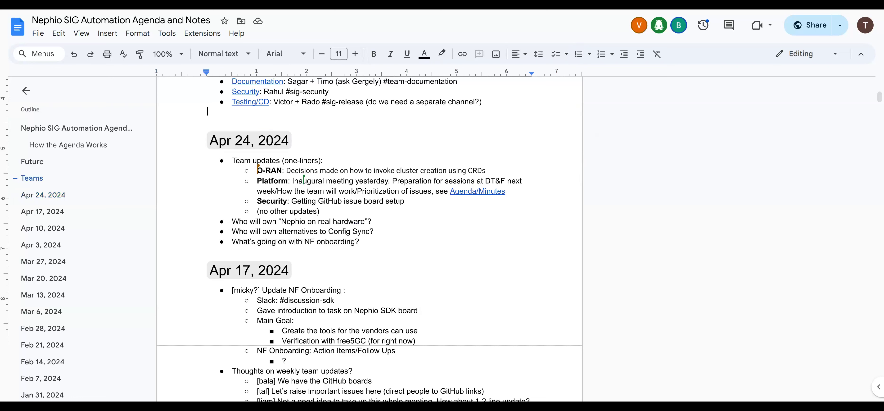
{"action": "type", "text": "Apr 24, 2024"}
{"action": "key", "text": "Left"}
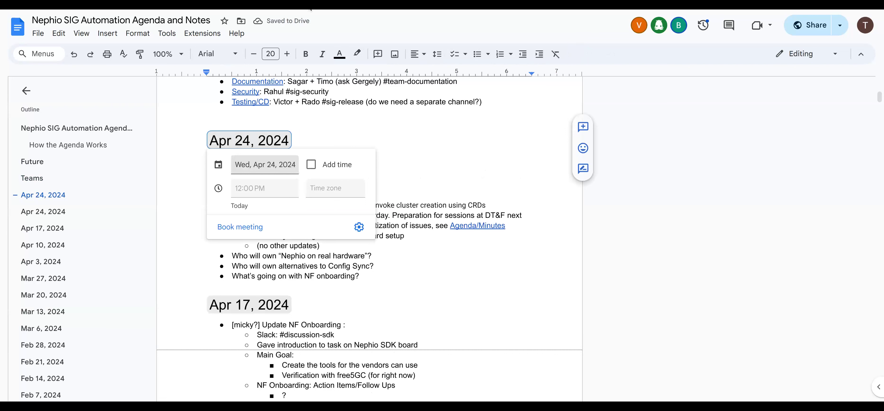
{"action": "left_click", "coordinate": [251, 166]}
{"action": "left_click", "coordinate": [290, 279]}
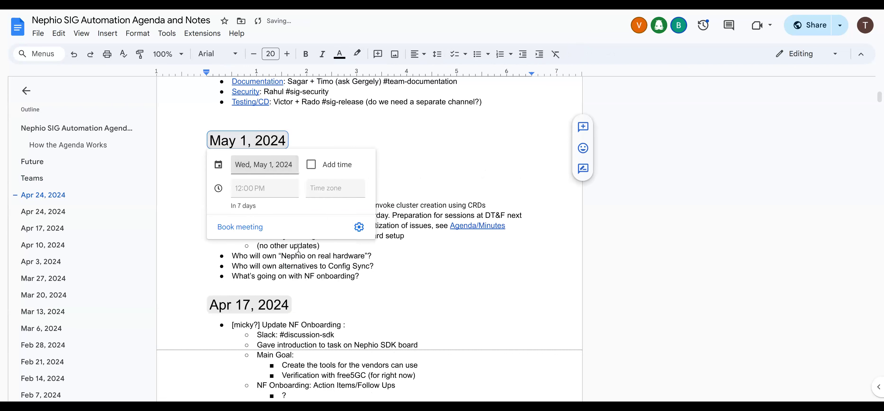
{"action": "key", "text": "Escape"}
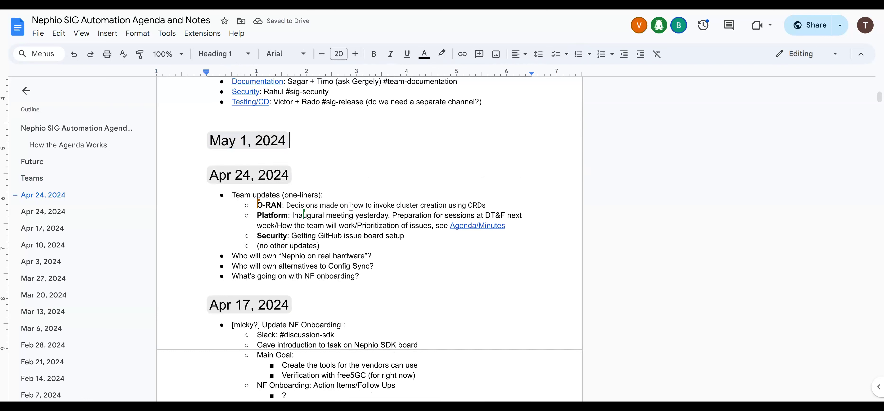
Add the line "(ONES)" as normal text under the May 1, 2024 heading
{"action": "key", "text": "Return"}
{"action": "type", "text": "(ONE"}
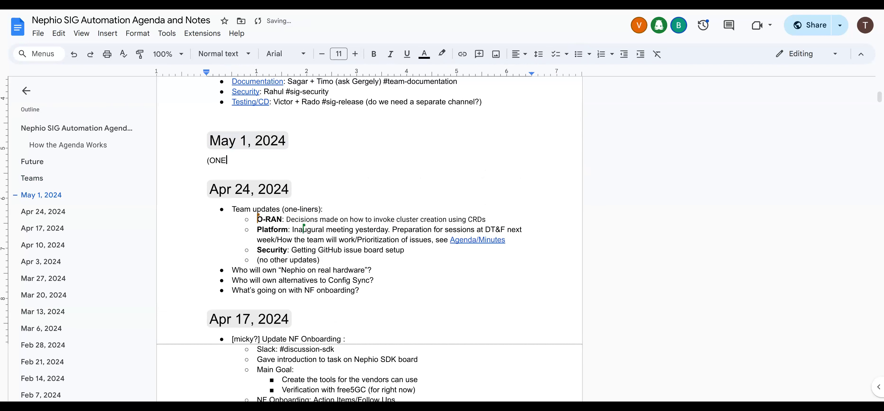
{"action": "type", "text": "S ol"}
{"action": "key", "text": "BackSpace"}
{"action": "key", "text": "BackSpace"}
{"action": "key", "text": "BackSpace"}
{"action": "type", "text": ")"}
Insert another date heading above the May 1, 2024 section and set its date to May 8, 2024
{"action": "key", "text": "Up"}
{"action": "key", "text": "Up"}
{"action": "key", "text": "Return"}
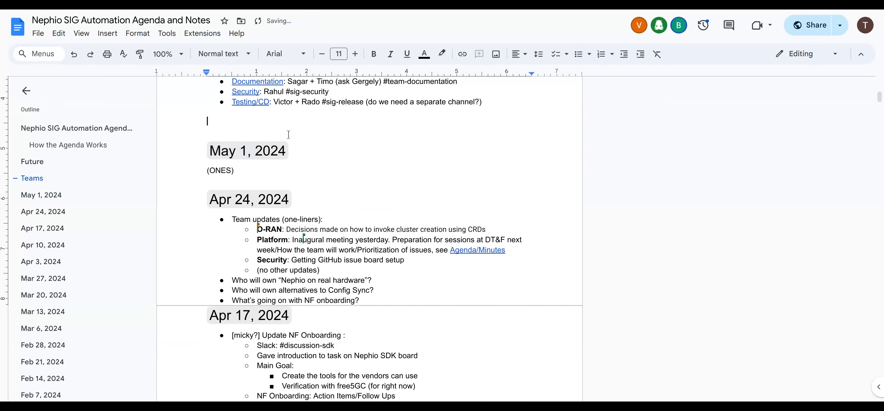
{"action": "type", "text": "Apr 24, 2024"}
{"action": "left_click", "coordinate": [279, 139]}
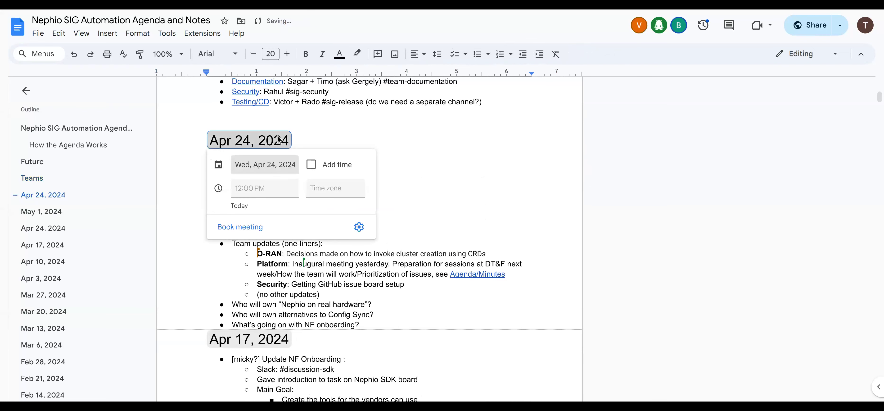
{"action": "left_click", "coordinate": [265, 168]}
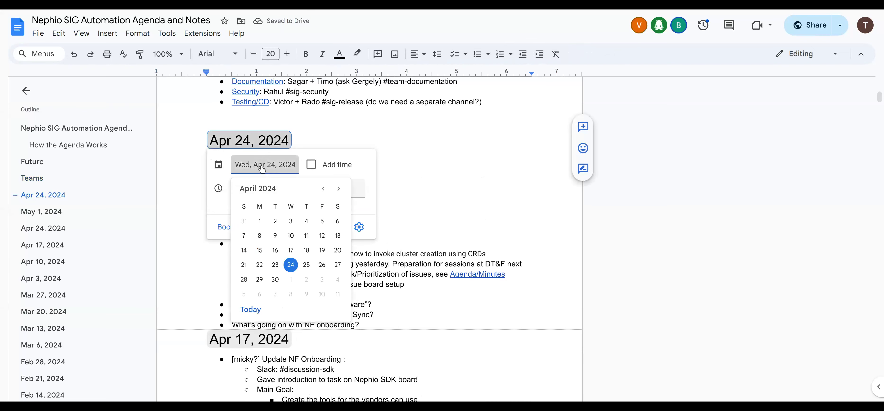
{"action": "left_click", "coordinate": [291, 294]}
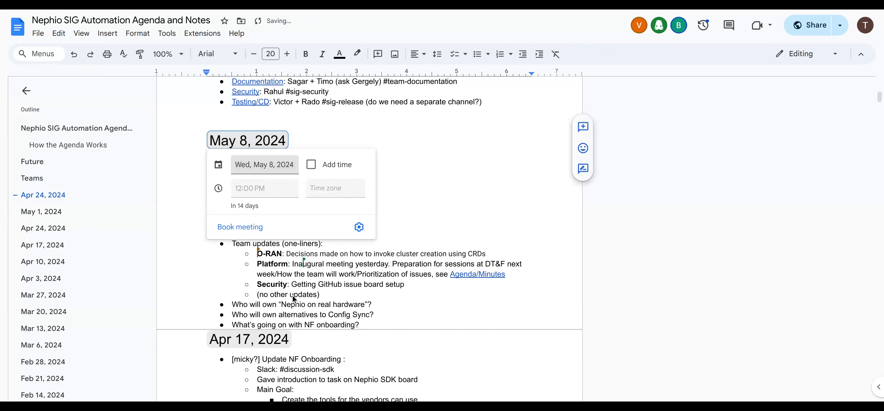
{"action": "left_click", "coordinate": [461, 184]}
{"action": "left_click", "coordinate": [448, 195]}
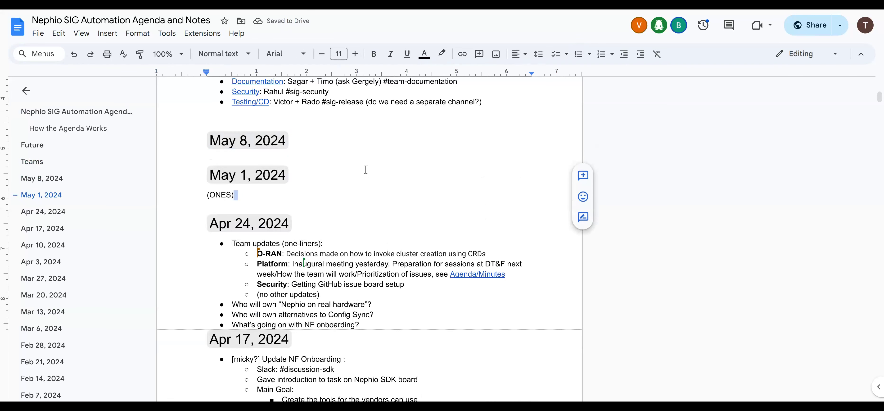
Add a sub-bullet under the "Nephio on real hardware" question noting that the two named members "are each working in their labs"
{"action": "scroll", "coordinate": [414, 173], "scroll_direction": "down", "scroll_amount": 3}
{"action": "left_click", "coordinate": [412, 193]}
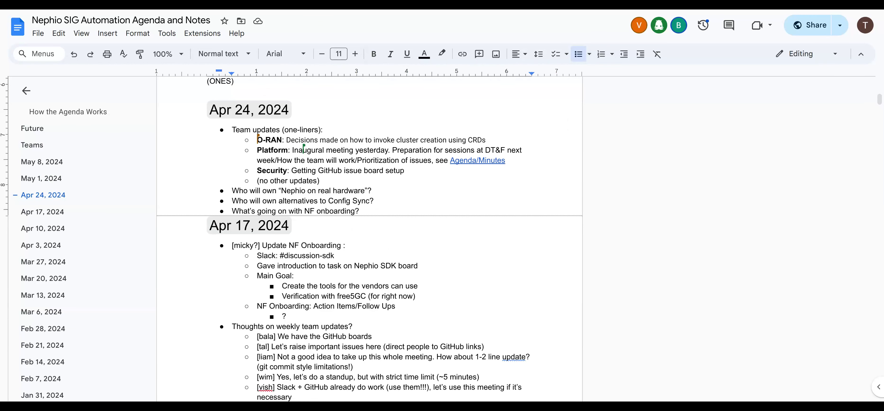
{"action": "key", "text": "Return"}
{"action": "key", "text": "Tab"}
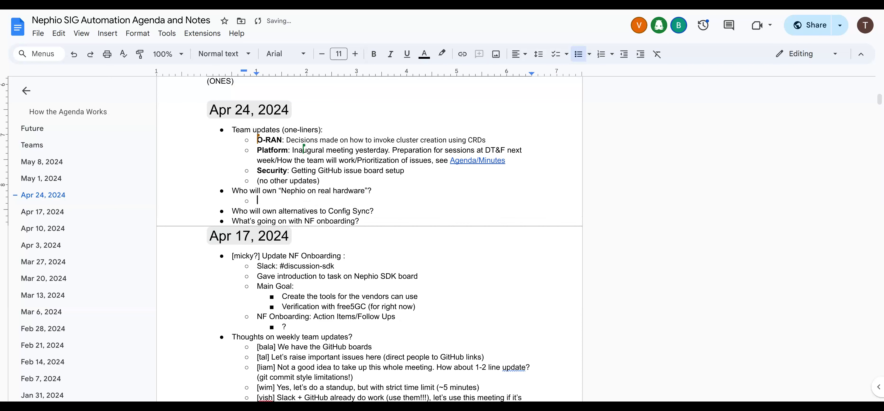
{"action": "type", "text": "Alexis +"}
{"action": "type", "text": " Sa"}
{"action": "type", "text": "ger"}
{"action": "key", "text": "BackSpace"}
{"action": "key", "text": "BackSpace"}
{"action": "key", "text": "BackSpace"}
{"action": "type", "text": "ar are"}
{"action": "type", "text": "h wo"}
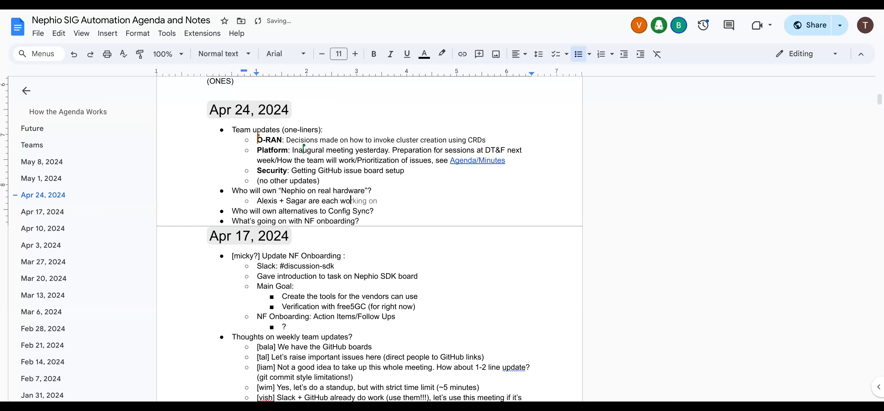
{"action": "type", "text": "rking in their labs"}
Reword the new sub-bullet to "working on this in their labs" and append "(presented next week)"
{"action": "left_click", "coordinate": [377, 201]}
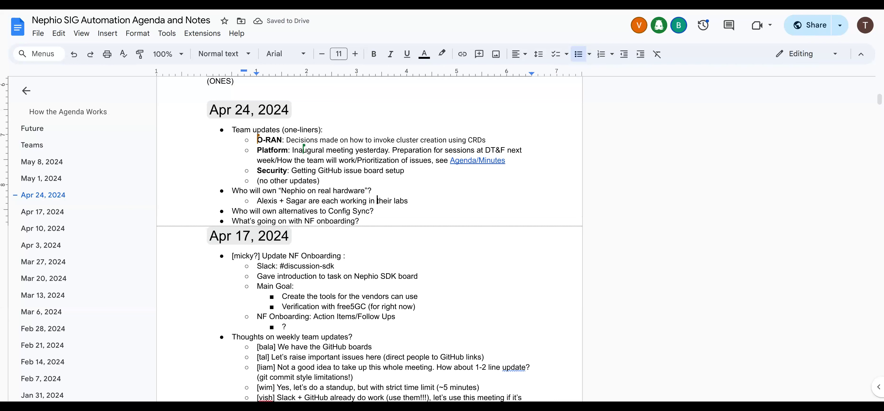
{"action": "key", "text": "Left"}
{"action": "key", "text": "BackSpace"}
{"action": "type", "text": "o"}
{"action": "key", "text": "Right"}
{"action": "type", "text": "this in"}
{"action": "key", "text": "End"}
{"action": "type", "text": "(presented next weee"}
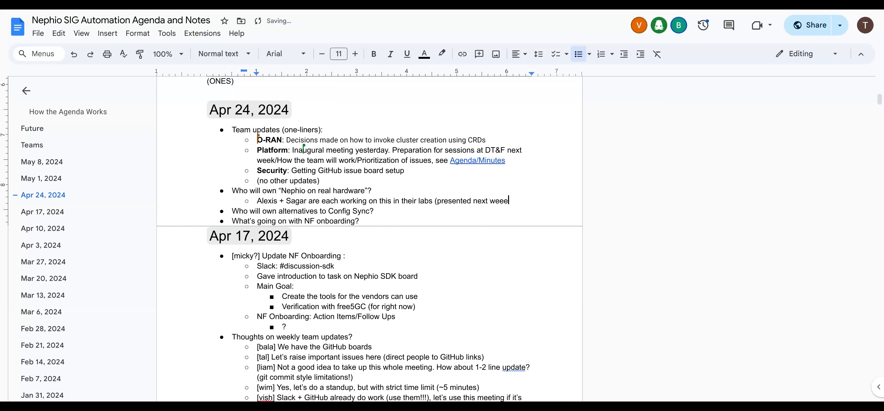
{"action": "key", "text": "BackSpace"}
{"action": "type", "text": "k)"}
Add a second sub-bullet under the real-hardware question with the speaker's first name and the comment "should be highest priority for R3"
{"action": "key", "text": "Return"}
{"action": "type", "text": "Bala: should "}
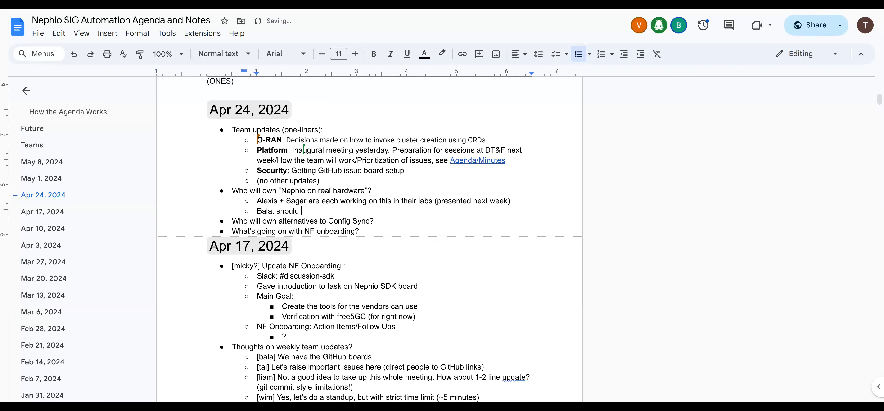
{"action": "type", "text": "be highest priority for RE3"}
{"action": "key", "text": "BackSpace"}
{"action": "key", "text": "BackSpace"}
{"action": "type", "text": "3"}
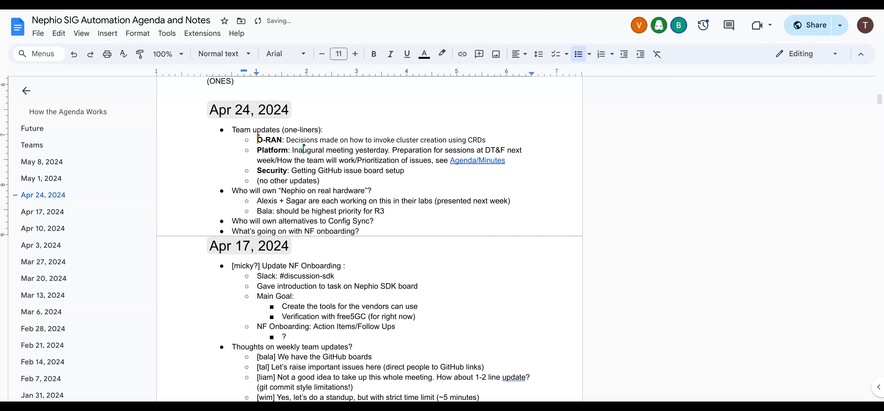